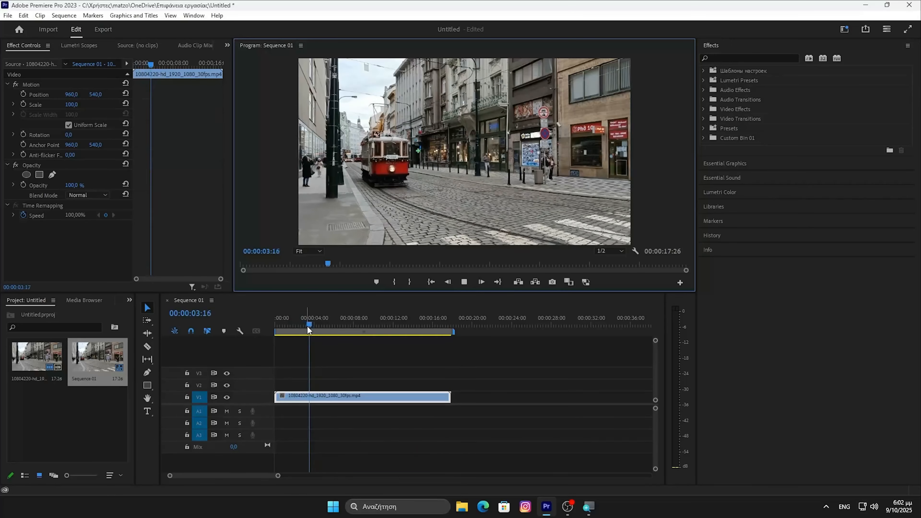
# Step: Set the street clip's Lumetri blacks to 57.3, whites to -79, contrast to -82.4, exposure to 0.5 and highlights to -49.2
pyautogui.moveTo(315, 324); pyautogui.dragTo(390, 309)
pyautogui.click(435, 282)
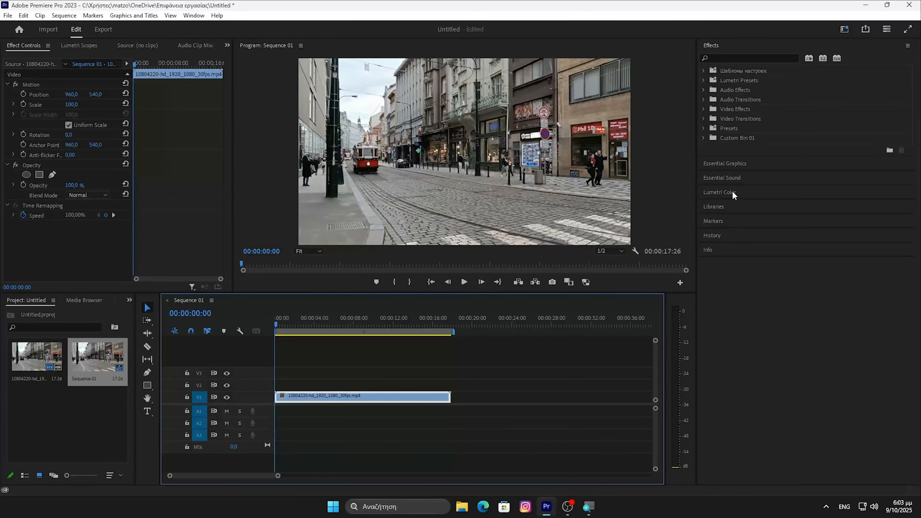
pyautogui.click(732, 194)
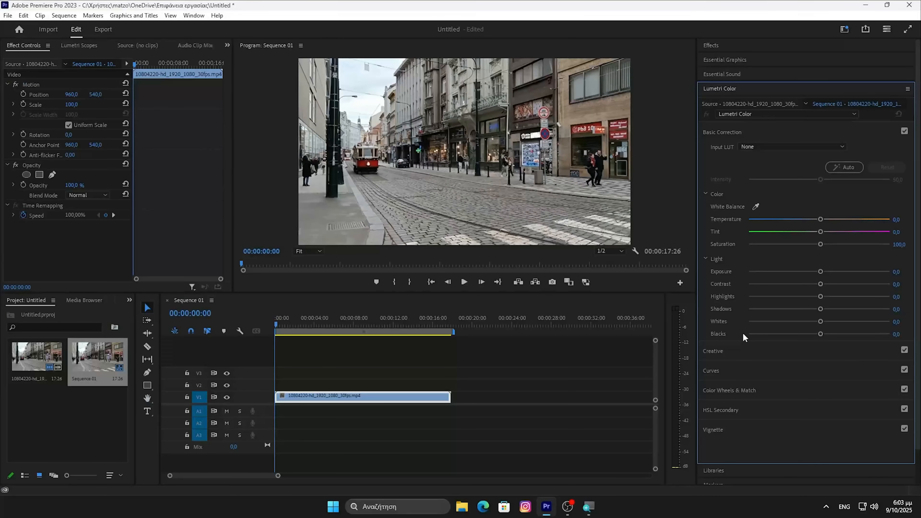
pyautogui.moveTo(822, 335); pyautogui.dragTo(859, 334)
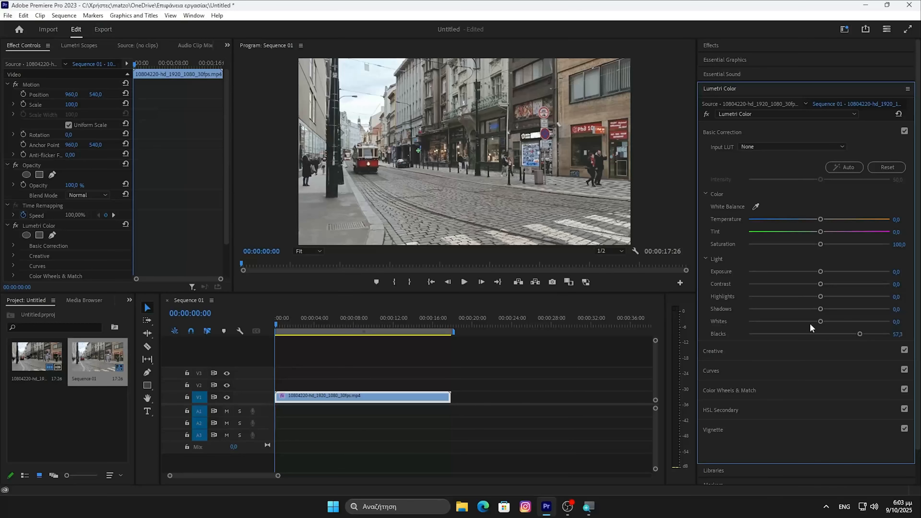
pyautogui.moveTo(819, 321); pyautogui.dragTo(762, 323)
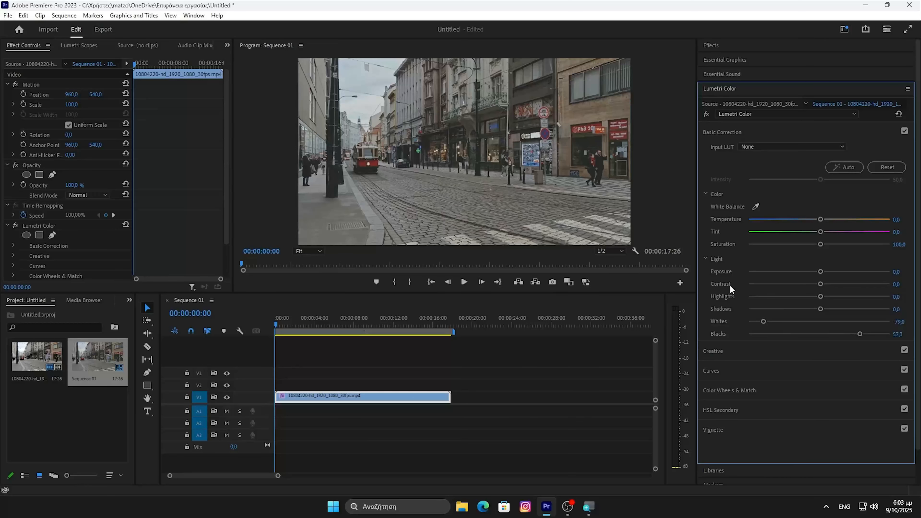
pyautogui.moveTo(820, 284); pyautogui.dragTo(765, 286)
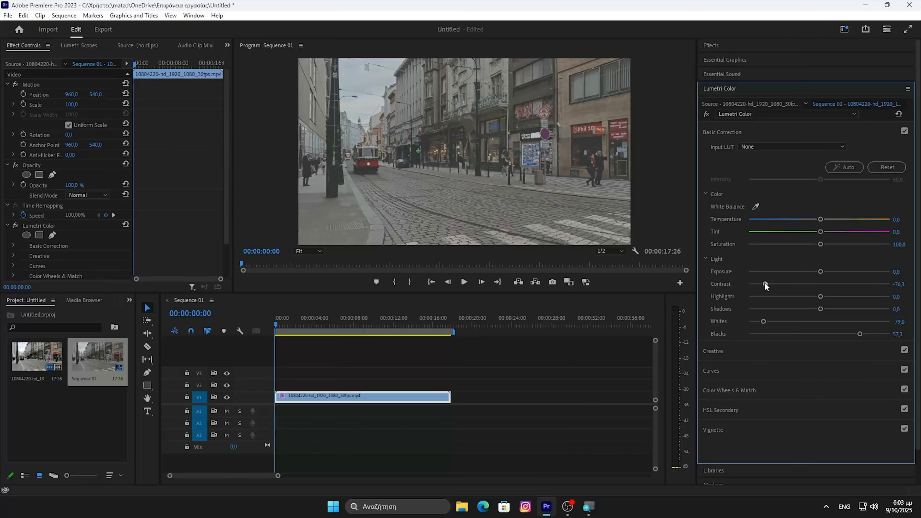
pyautogui.moveTo(820, 272); pyautogui.dragTo(781, 301)
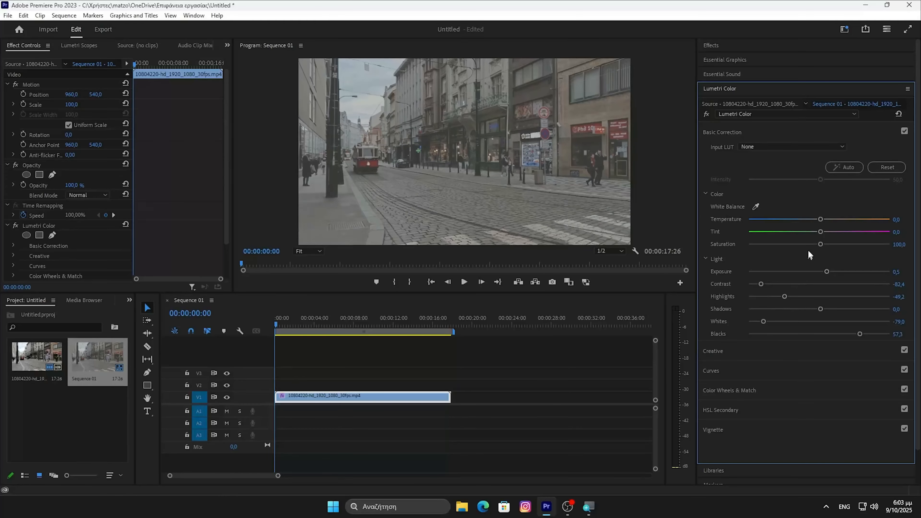
# Step: Reduce the clip's Lumetri saturation to 20.3 and cool its temperature to -1.7
pyautogui.moveTo(820, 245); pyautogui.dragTo(756, 249)
pyautogui.click(822, 219)
pyautogui.moveTo(822, 220); pyautogui.dragTo(818, 222)
# Step: Add a dark vignette to the clip with amount -3, midpoint 61.4, roundness 57.3 and feather 47.5
pyautogui.scroll(-2, 845, 239)
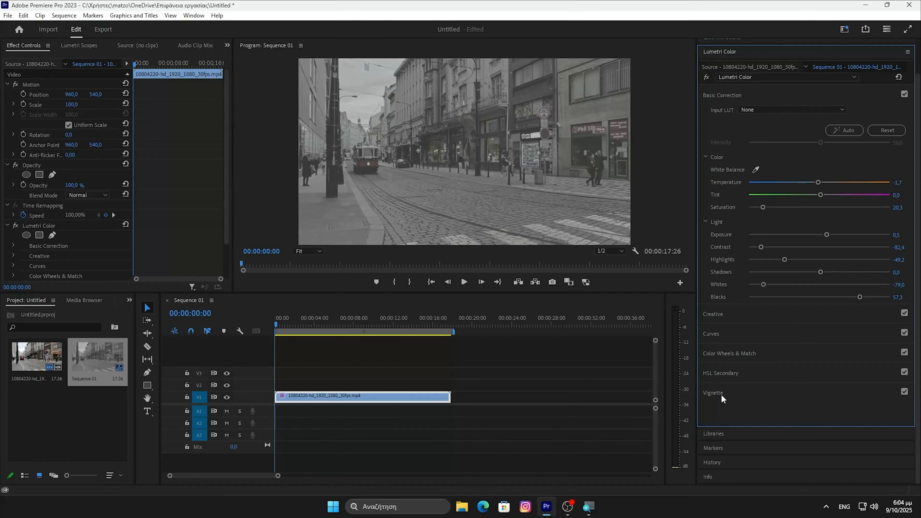
pyautogui.click(721, 395)
pyautogui.moveTo(820, 246); pyautogui.dragTo(729, 261)
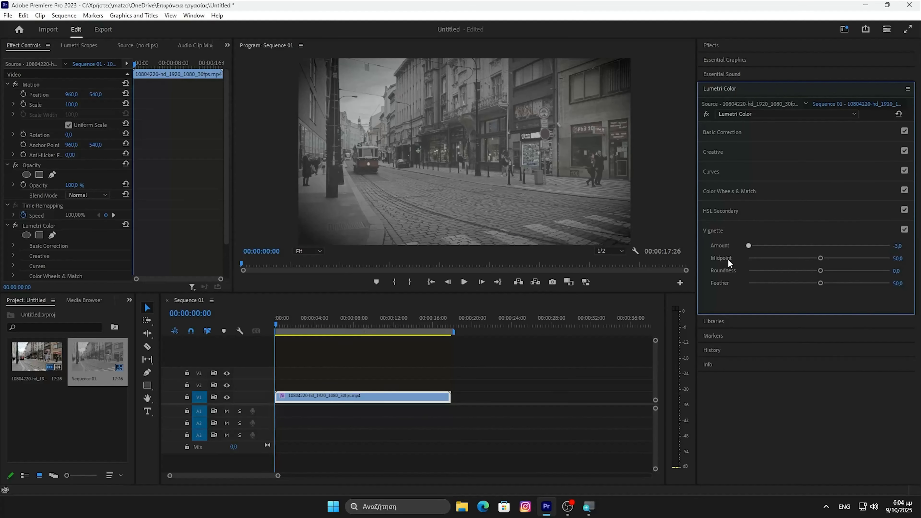
pyautogui.moveTo(821, 258); pyautogui.dragTo(810, 276)
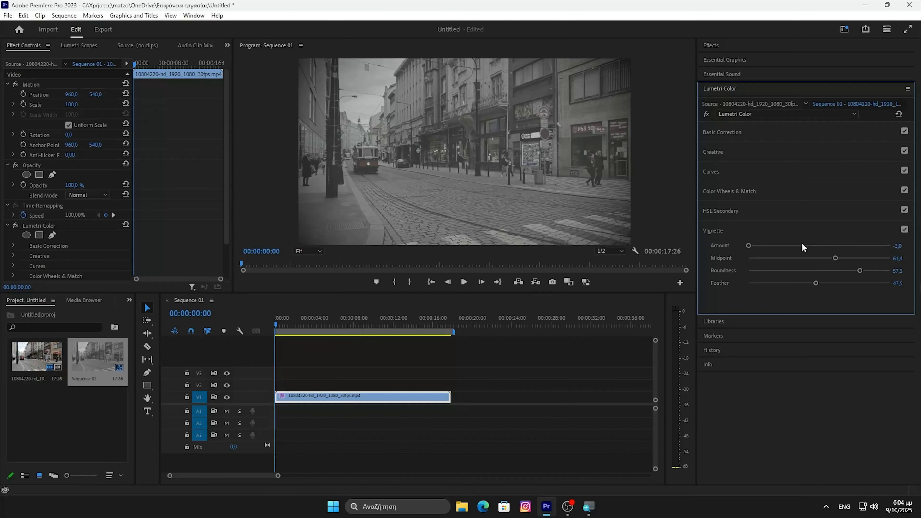
# Step: Shape the clip's master RGB curve with three points, raising the highlights, pulling the midtones slightly down and lifting the shadows a little
pyautogui.click(733, 210)
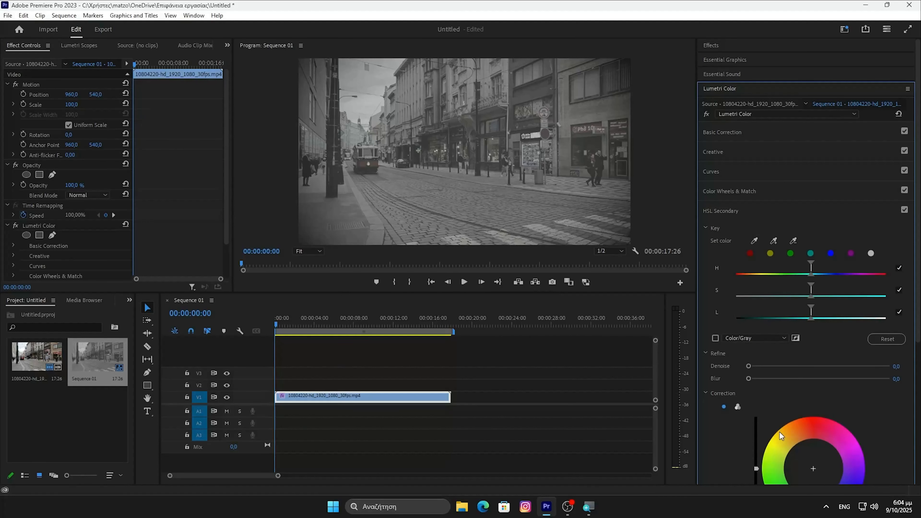
pyautogui.click(720, 192)
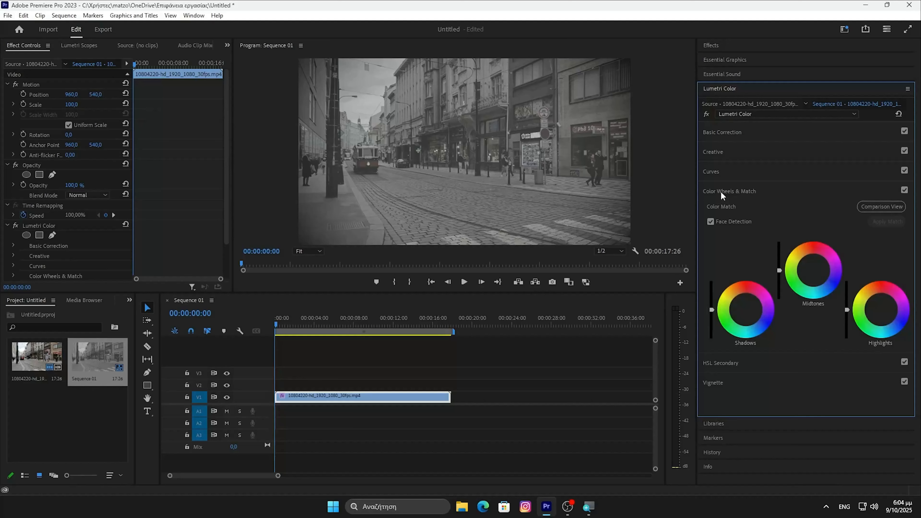
pyautogui.click(717, 172)
pyautogui.click(883, 235)
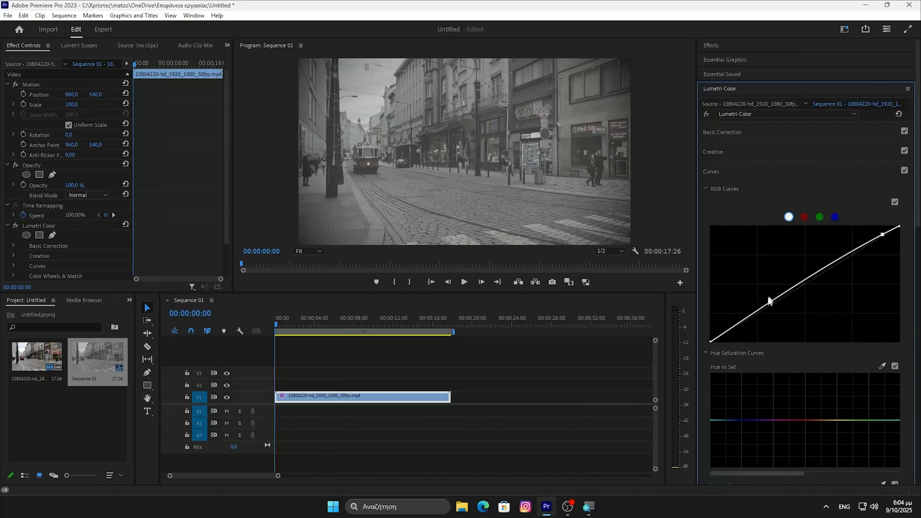
pyautogui.click(742, 320)
pyautogui.click(806, 280)
pyautogui.moveTo(882, 236); pyautogui.dragTo(868, 233)
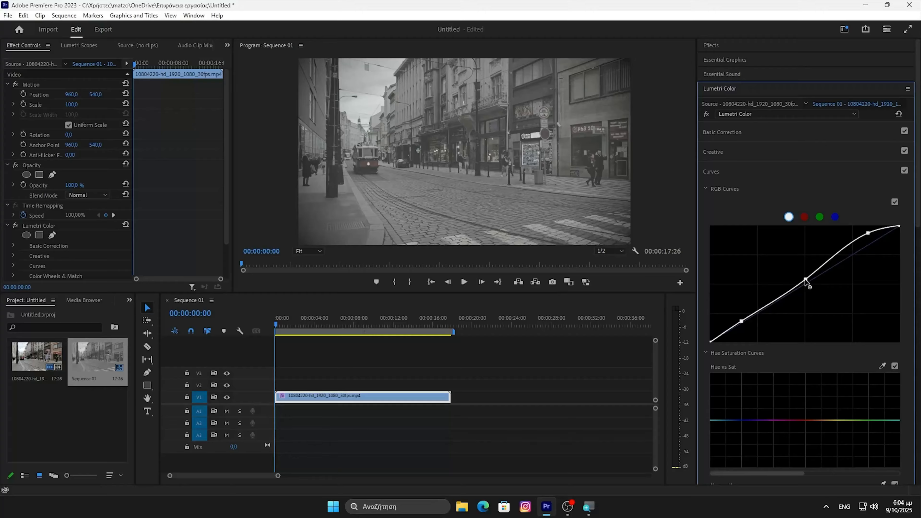
pyautogui.moveTo(805, 279); pyautogui.dragTo(810, 284)
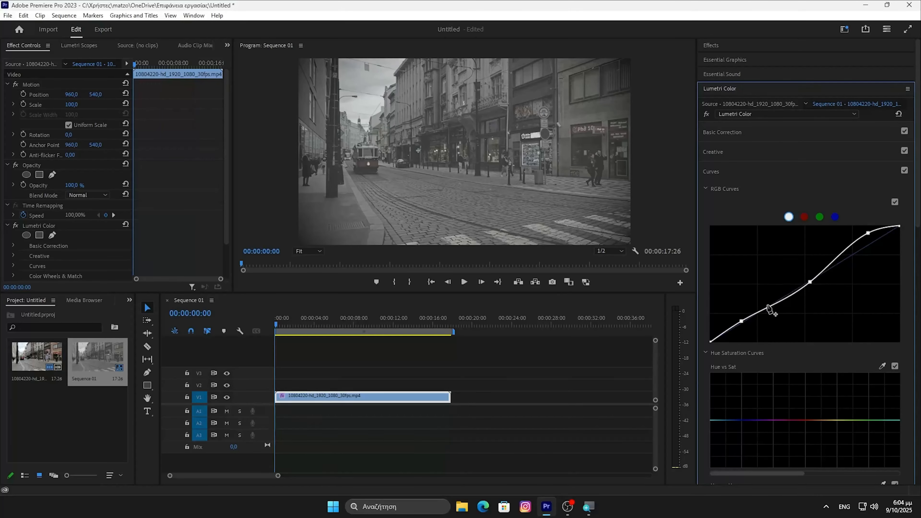
pyautogui.moveTo(741, 321); pyautogui.dragTo(743, 319)
# Step: Search the effects for "tint" and apply the Tint video effect to the street clip
pyautogui.click(721, 131)
pyautogui.click(720, 51)
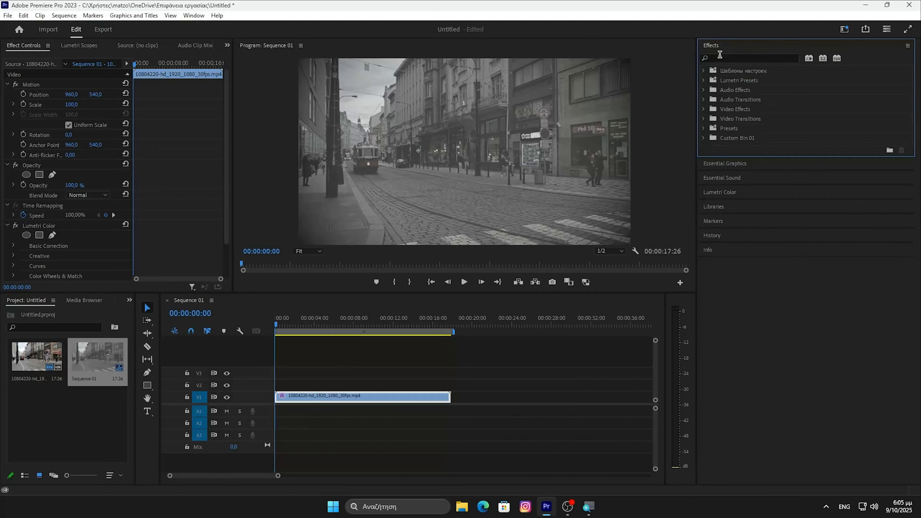
pyautogui.click(724, 59)
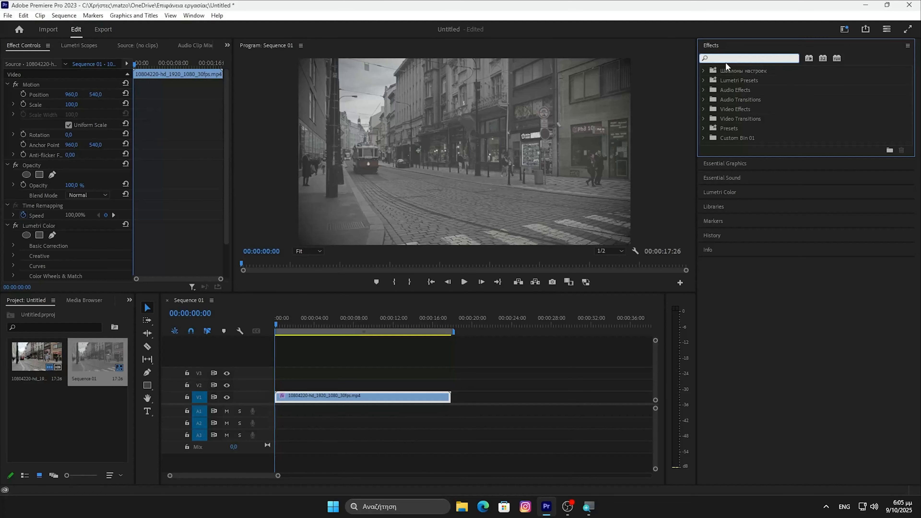
pyautogui.write('t')
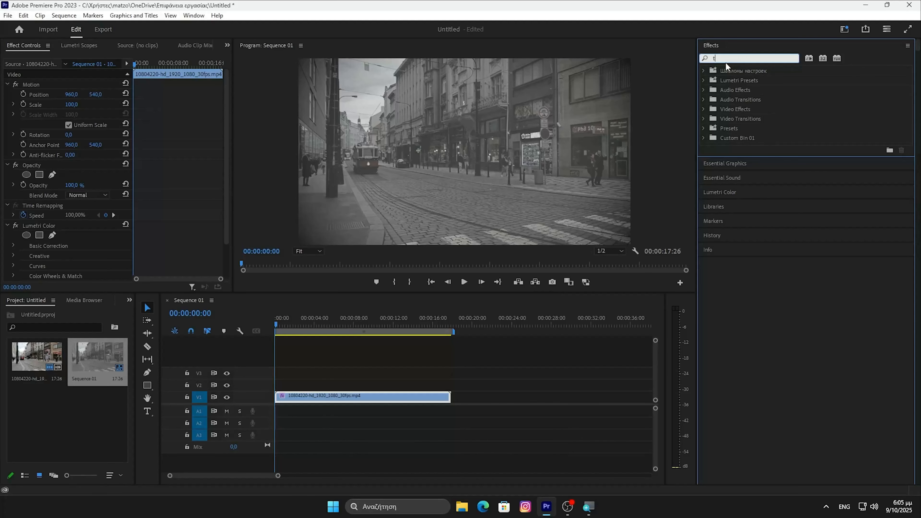
pyautogui.write('int')
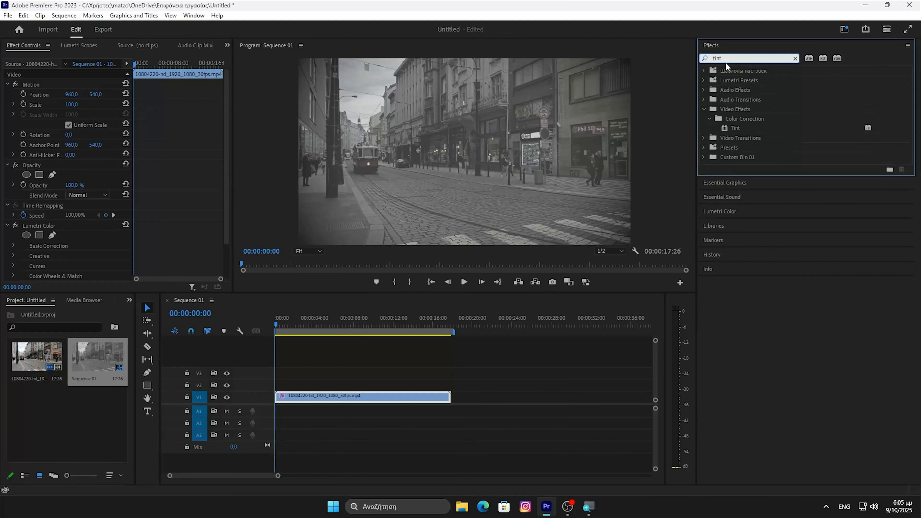
pyautogui.click(747, 129)
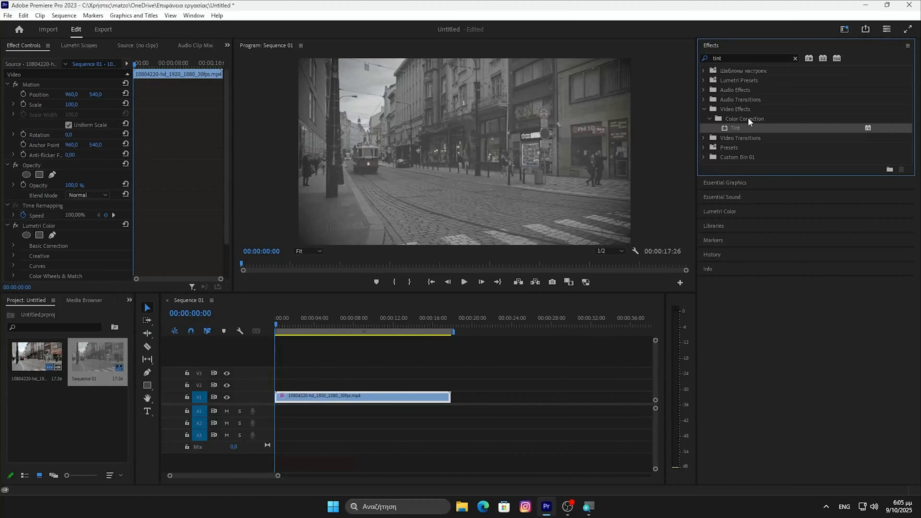
pyautogui.moveTo(738, 127); pyautogui.dragTo(357, 397)
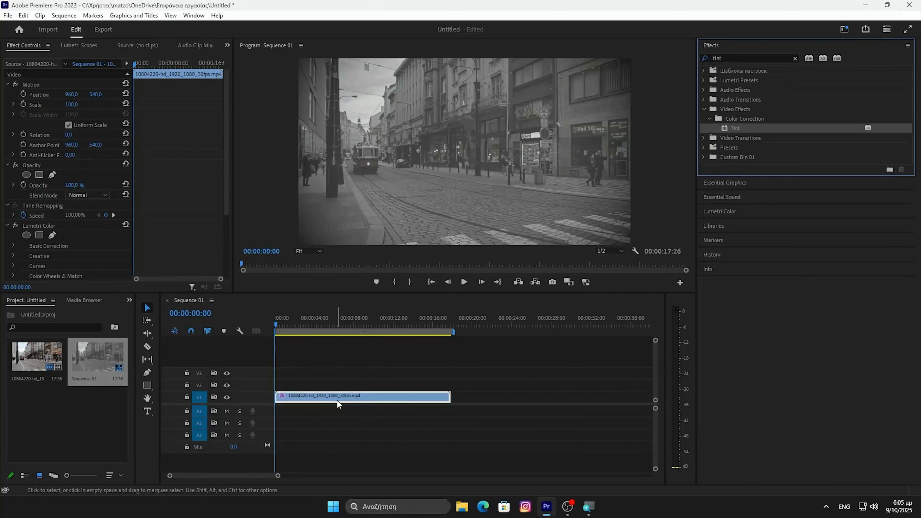
# Step: Set the Tint effect's Map White To colour to pale pinkish grey D6C4C4, keeping the tint amount at 100%
pyautogui.scroll(-5, 220, 228)
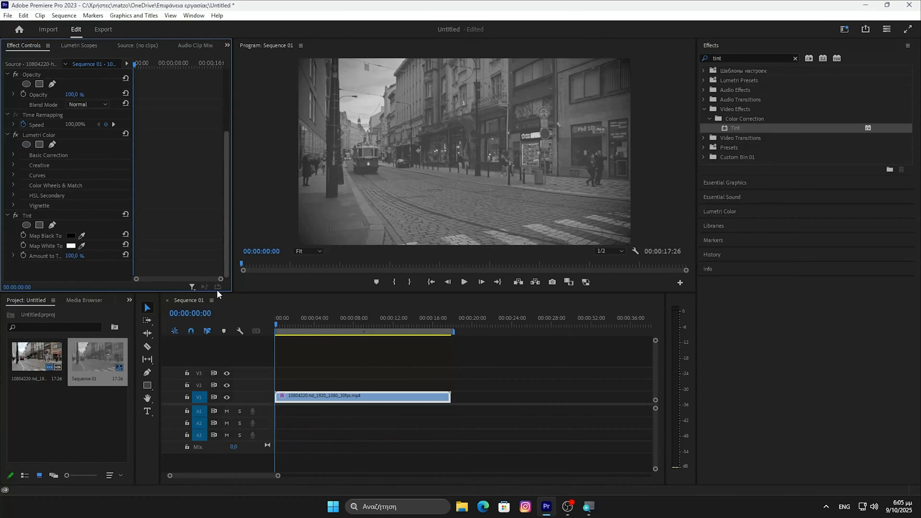
pyautogui.click(71, 246)
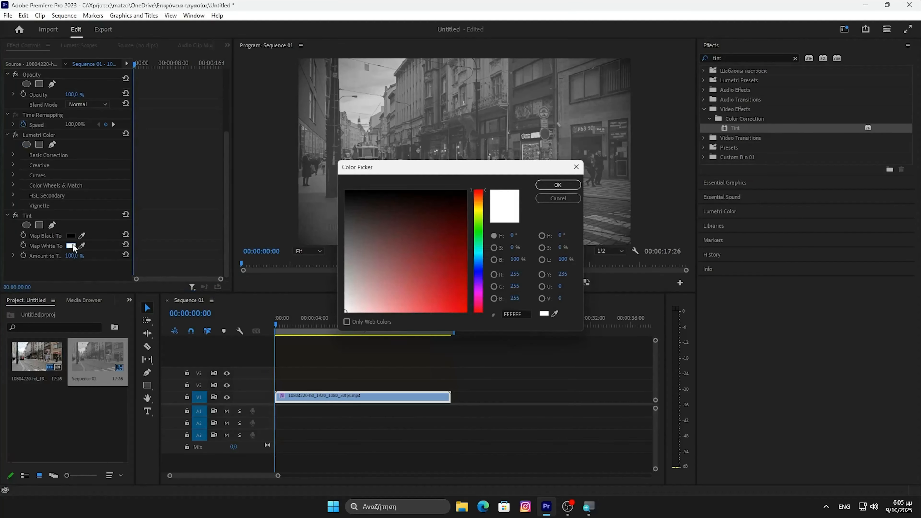
pyautogui.click(362, 292)
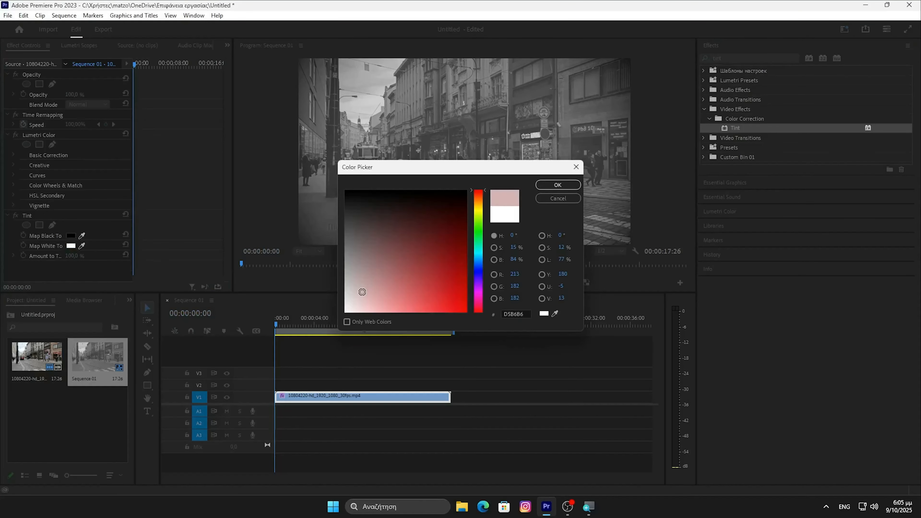
pyautogui.moveTo(362, 292); pyautogui.dragTo(354, 292)
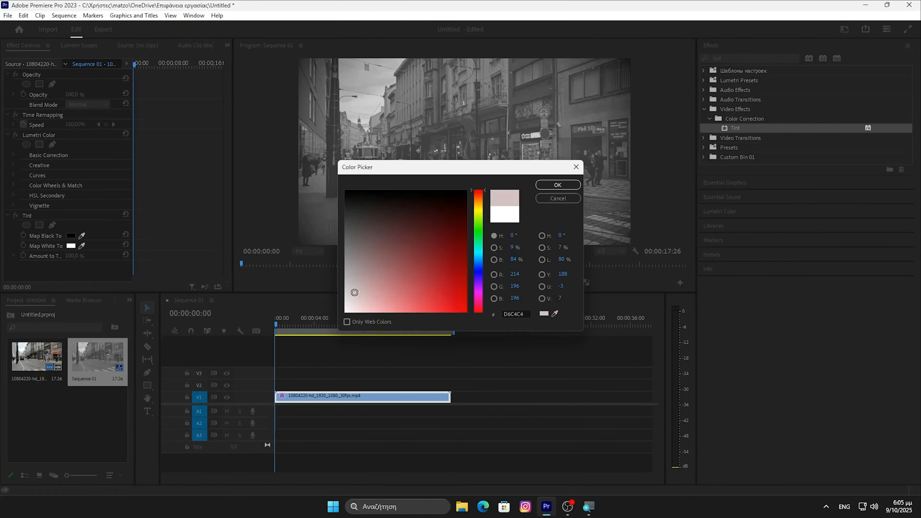
pyautogui.click(557, 185)
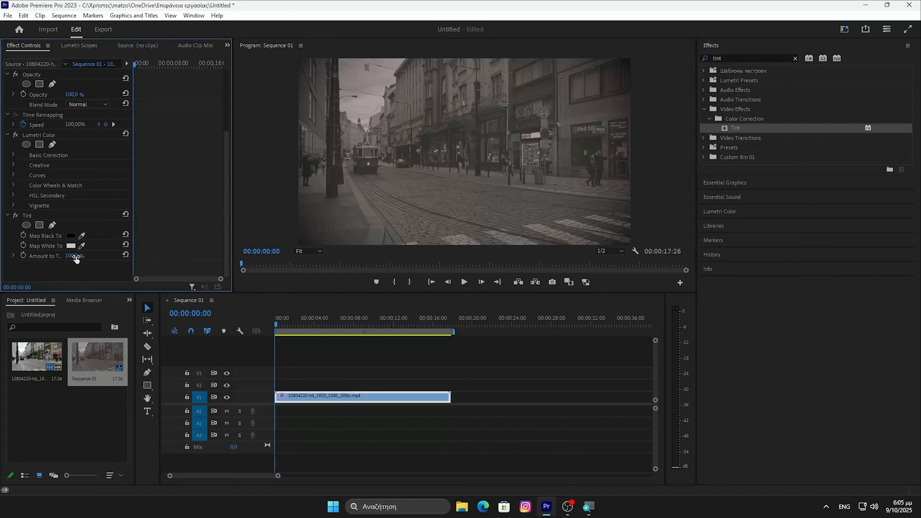
pyautogui.moveTo(75, 257)
pyautogui.mouseDown()
pyautogui.moveTo(43, 257)
pyautogui.moveTo(75, 257)
pyautogui.mouseUp()
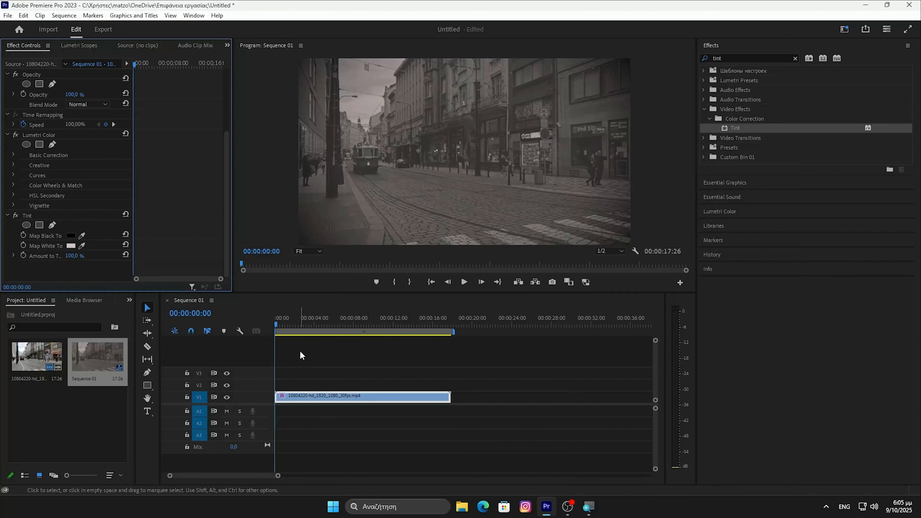
# Step: Import the filmscratches video and place it on track V2 above the street clip, starting at 00:00:00:00
pyautogui.click(62, 406)
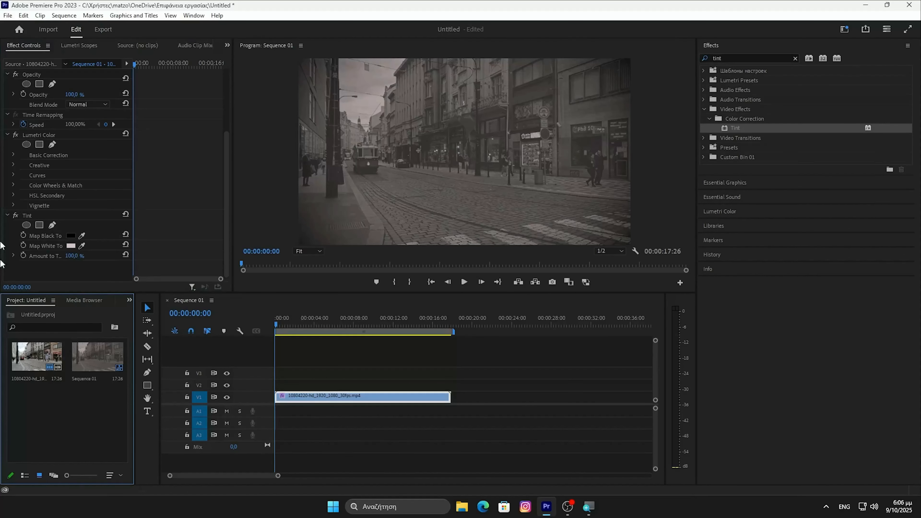
pyautogui.click(9, 16)
pyautogui.click(30, 269)
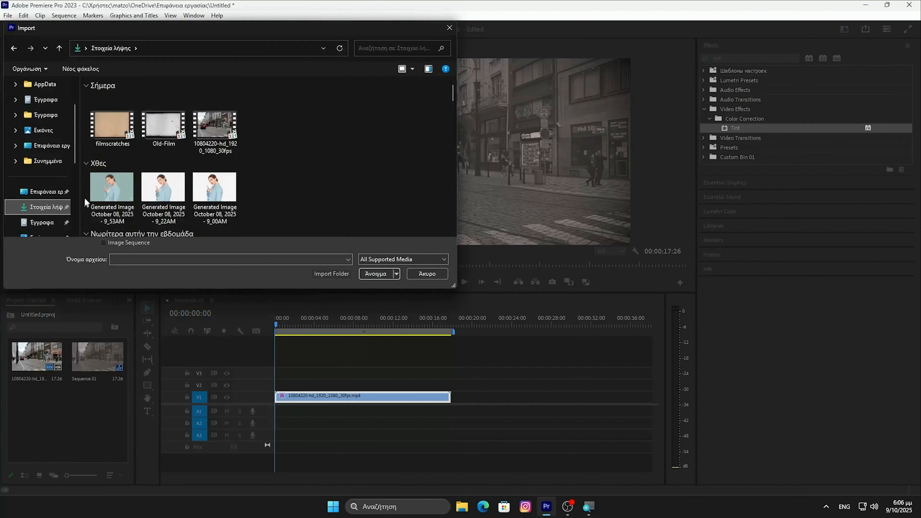
pyautogui.doubleClick(117, 126)
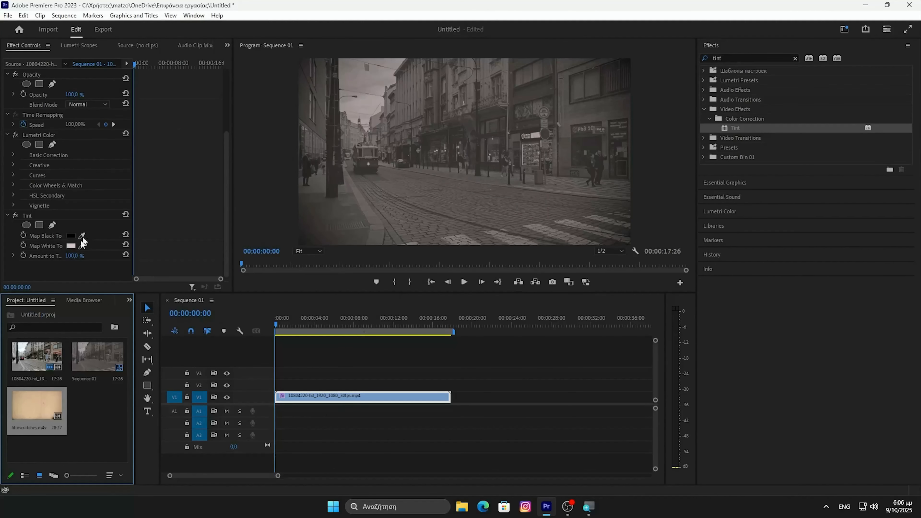
pyautogui.moveTo(29, 408); pyautogui.dragTo(265, 388)
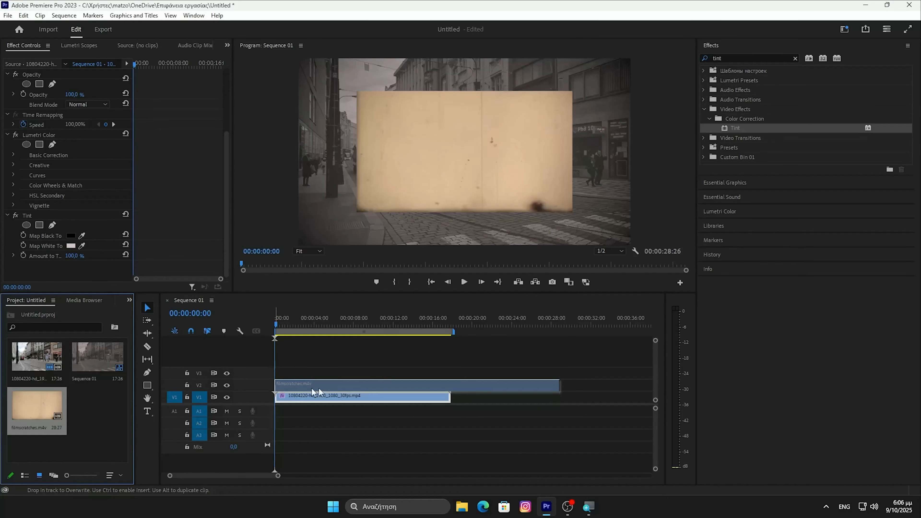
# Step: Scale the filmscratches clip to 157 so it fills the frame and set its blend mode to Overlay
pyautogui.click(341, 384)
pyautogui.moveTo(71, 105); pyautogui.dragTo(94, 104)
pyautogui.click(105, 197)
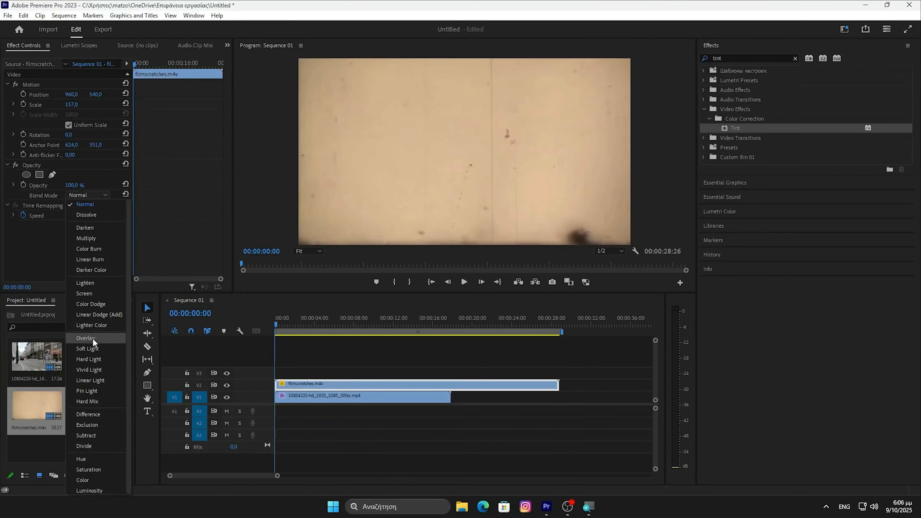
pyautogui.click(86, 341)
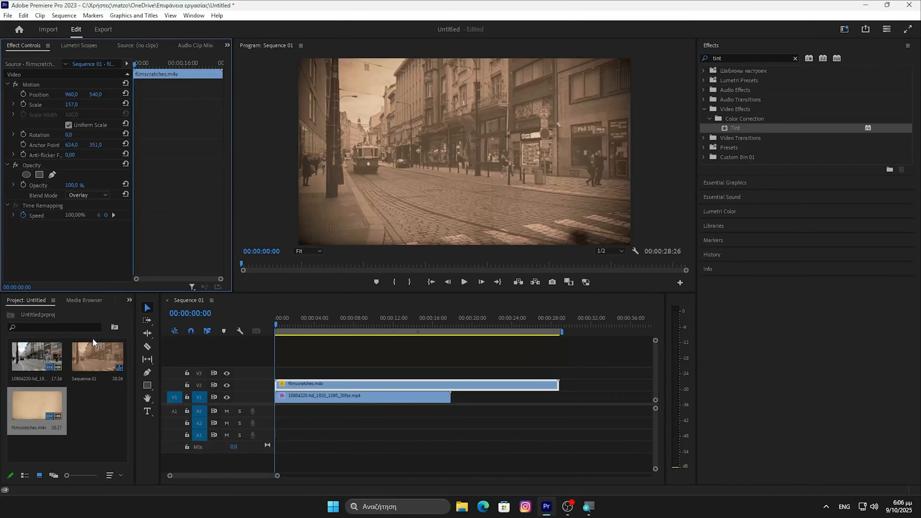
# Step: Clear the effects search and reduce the filmscratches clip's Lumetri saturation to 22.4
pyautogui.click(343, 383)
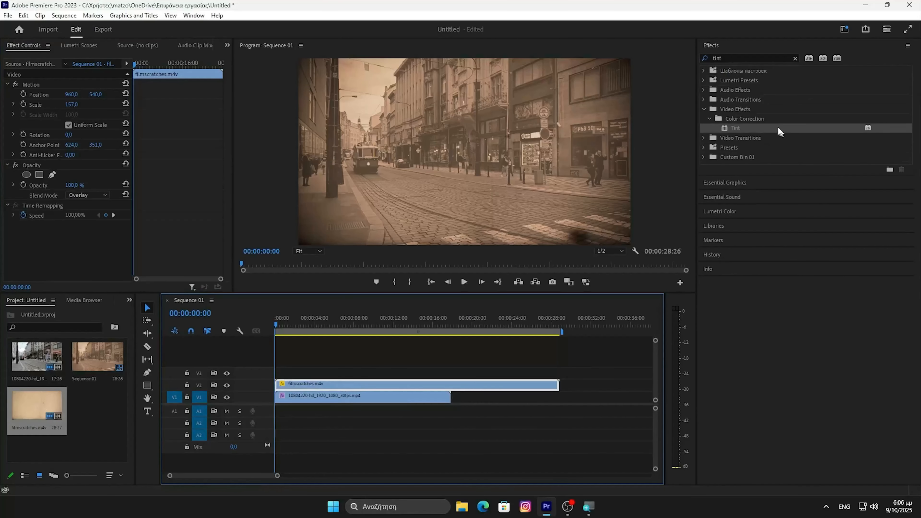
pyautogui.click(705, 108)
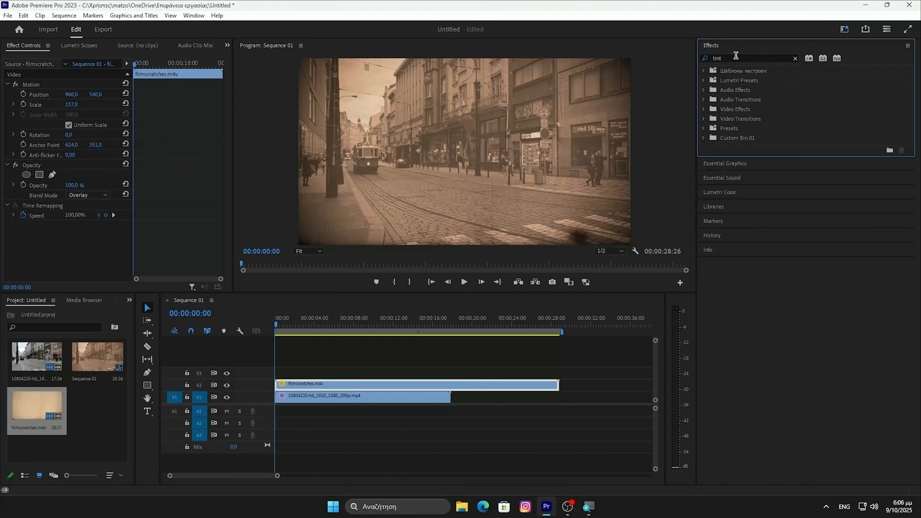
pyautogui.doubleClick(739, 56)
pyautogui.press('BackSpace')
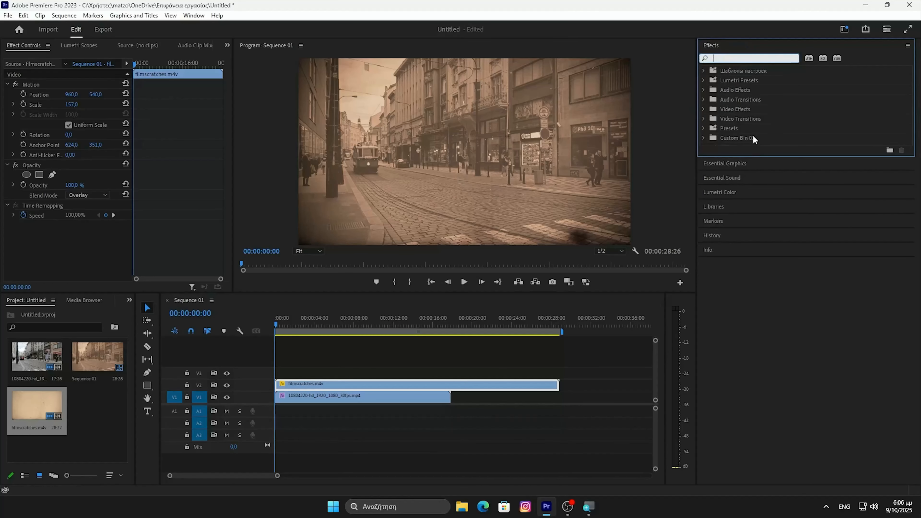
pyautogui.click(734, 196)
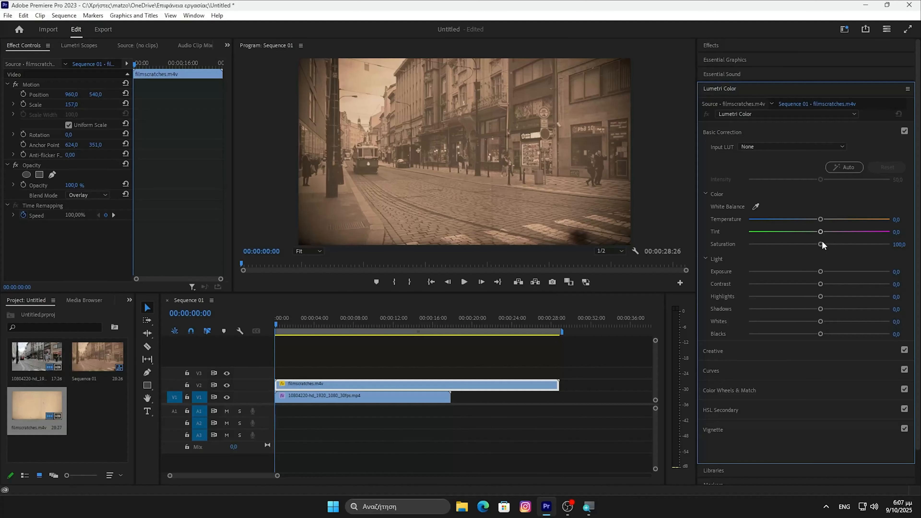
pyautogui.moveTo(821, 244); pyautogui.dragTo(799, 243)
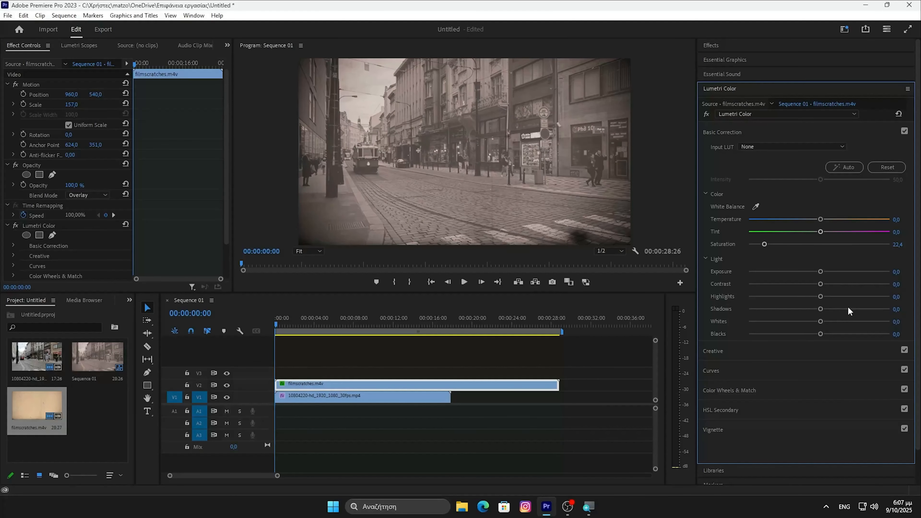
# Step: Set the filmscratches clip's Lumetri contrast to -64.7, whites -100, blacks 67.5, shadows -15.9, highlights 25.4, exposure 1.0 and temperature 6.4
pyautogui.moveTo(821, 283); pyautogui.dragTo(773, 284)
pyautogui.moveTo(850, 333); pyautogui.dragTo(754, 312)
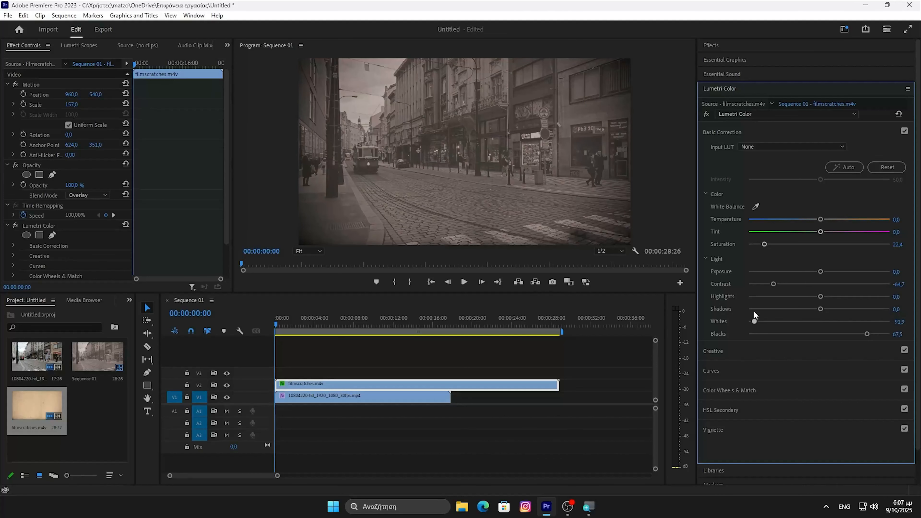
pyautogui.click(825, 311)
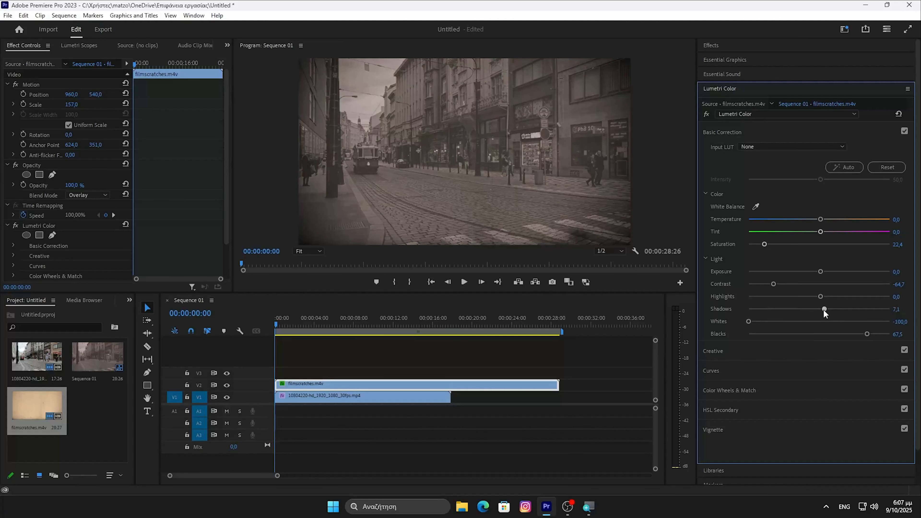
pyautogui.moveTo(850, 310); pyautogui.dragTo(831, 274)
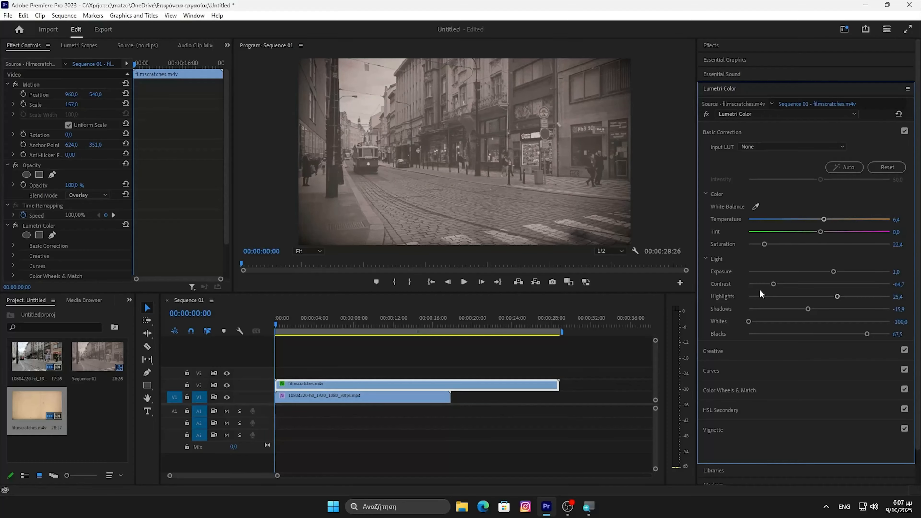
pyautogui.moveTo(766, 245); pyautogui.dragTo(780, 246)
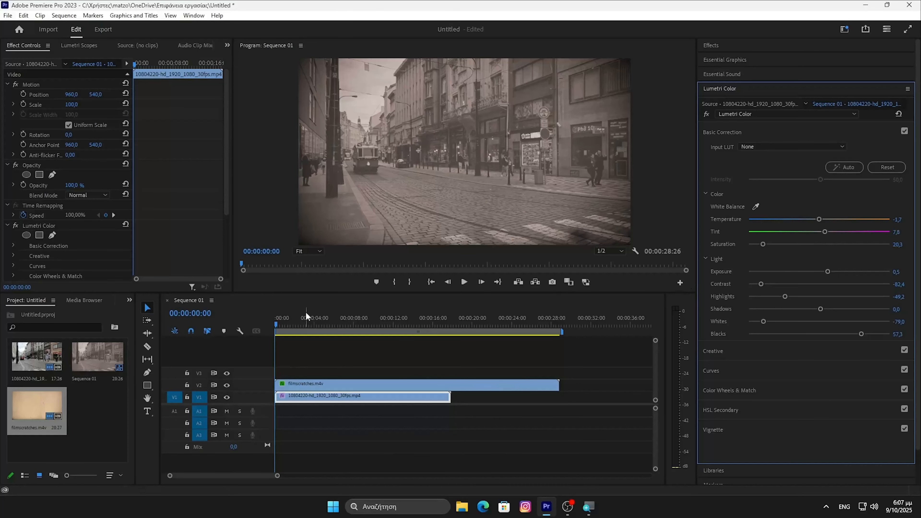
# Step: Play the sequence from the start to review the graded street footage with the scratches overlay
pyautogui.click(464, 281)
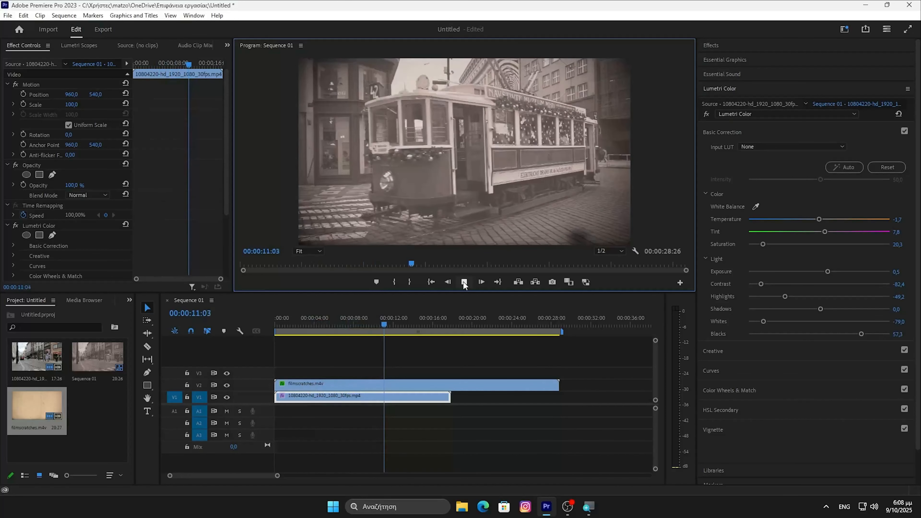
pyautogui.click(464, 282)
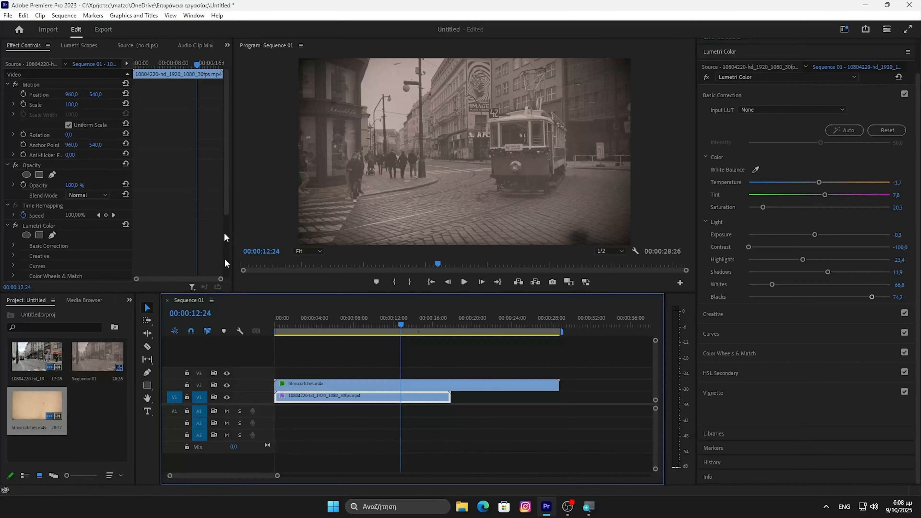
# Step: Change the street clip's Tint effect Map White To colour to a darker dusty pink
pyautogui.moveTo(228, 208); pyautogui.dragTo(217, 275)
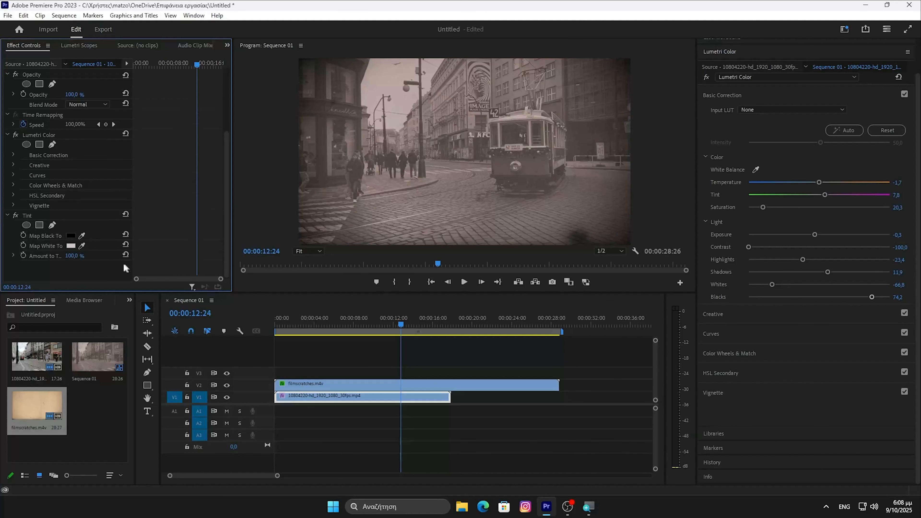
pyautogui.click(70, 245)
pyautogui.moveTo(357, 283); pyautogui.dragTo(358, 274)
pyautogui.click(557, 184)
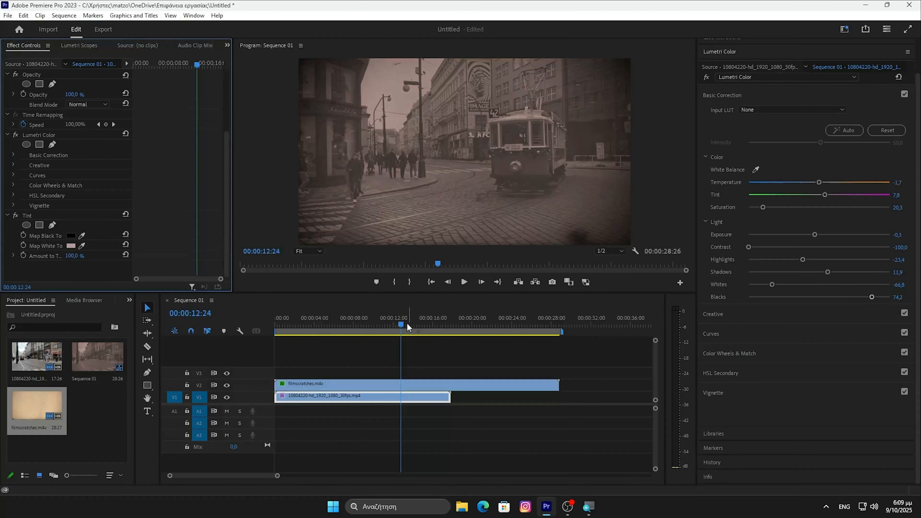
# Step: Return the playhead to 00:00:00:00 and set the street clip's Lumetri contrast to -74.9 and saturation to 17.6
pyautogui.moveTo(374, 324); pyautogui.dragTo(266, 322)
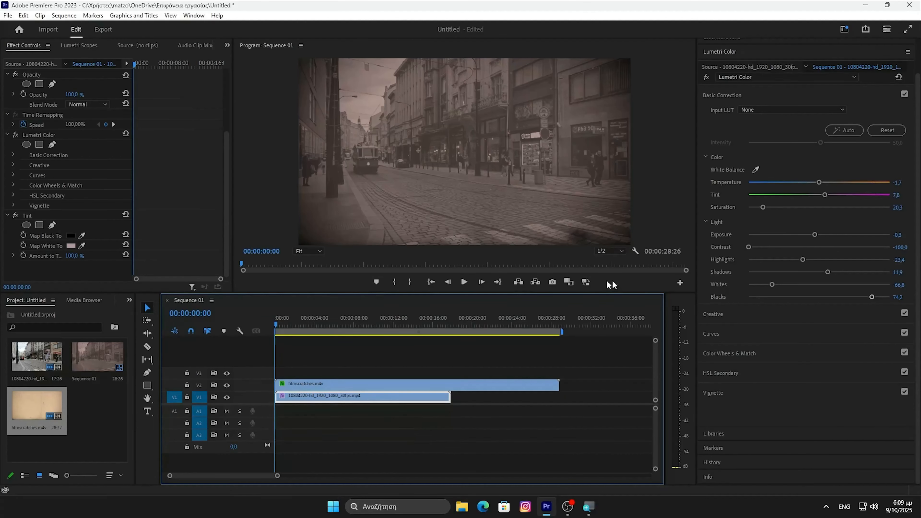
pyautogui.click(754, 247)
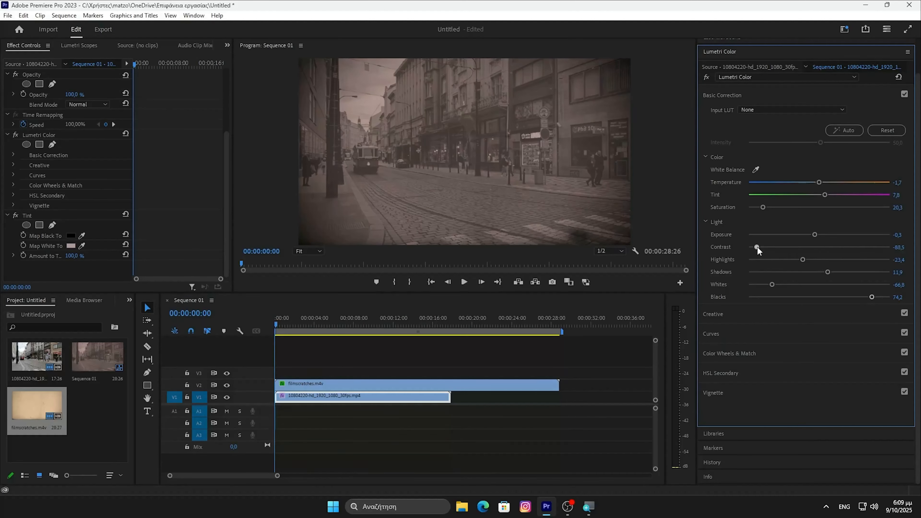
pyautogui.moveTo(783, 246); pyautogui.dragTo(763, 248)
pyautogui.moveTo(793, 207); pyautogui.dragTo(764, 207)
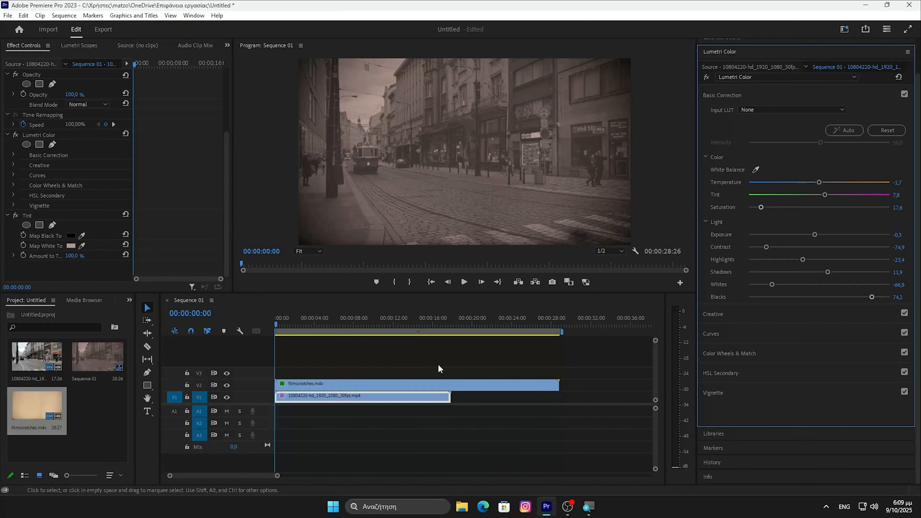
# Step: Set the filmscratches clip's Lumetri saturation to 58.3 and play the sequence through to review the look
pyautogui.click(440, 384)
pyautogui.moveTo(766, 208); pyautogui.dragTo(789, 207)
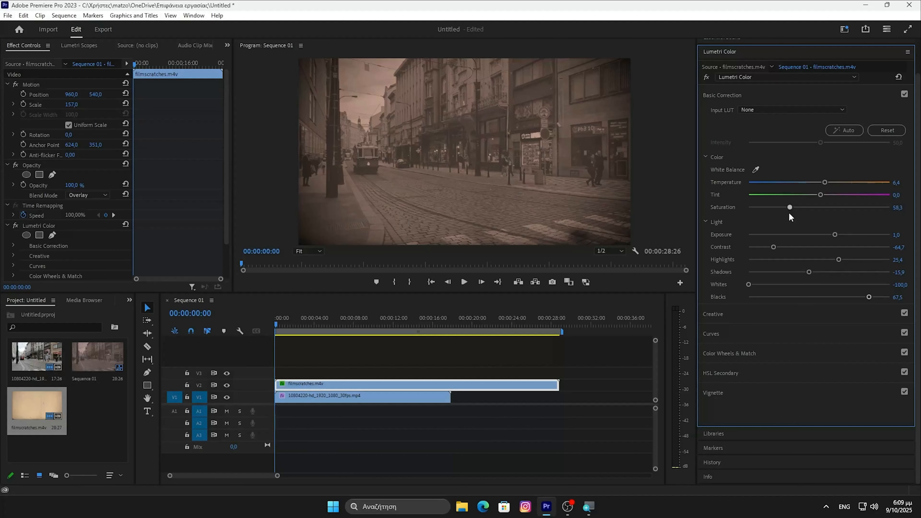
pyautogui.click(464, 283)
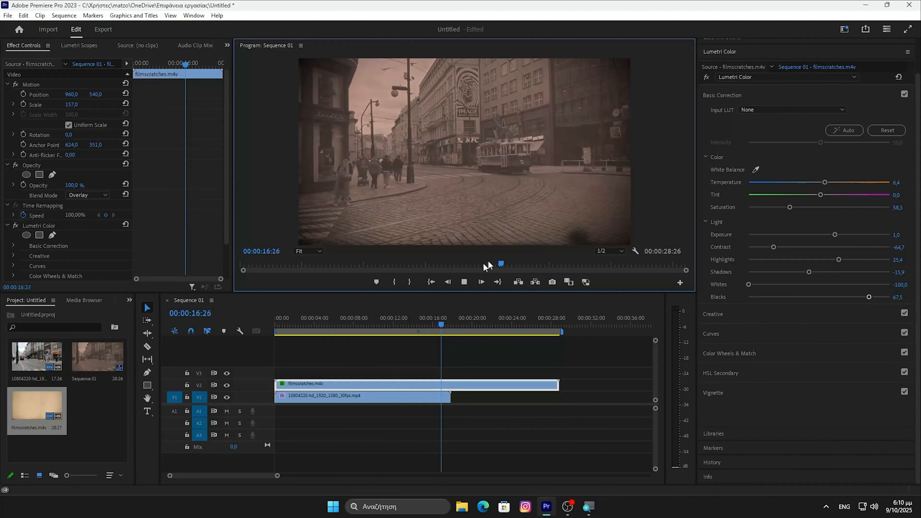
pyautogui.click(465, 282)
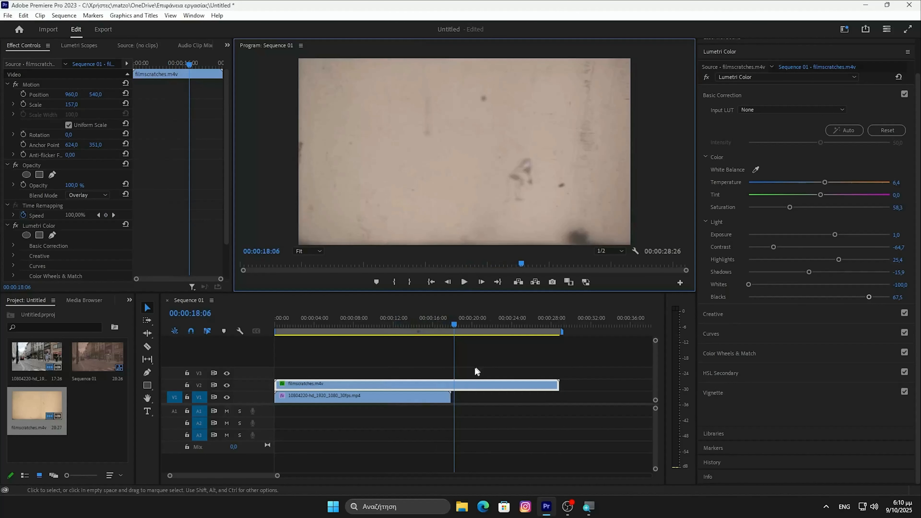
# Step: Move the playhead to 00:00:16:17 and trim the filmscratches clip's end to match the end of the street clip
pyautogui.click(438, 325)
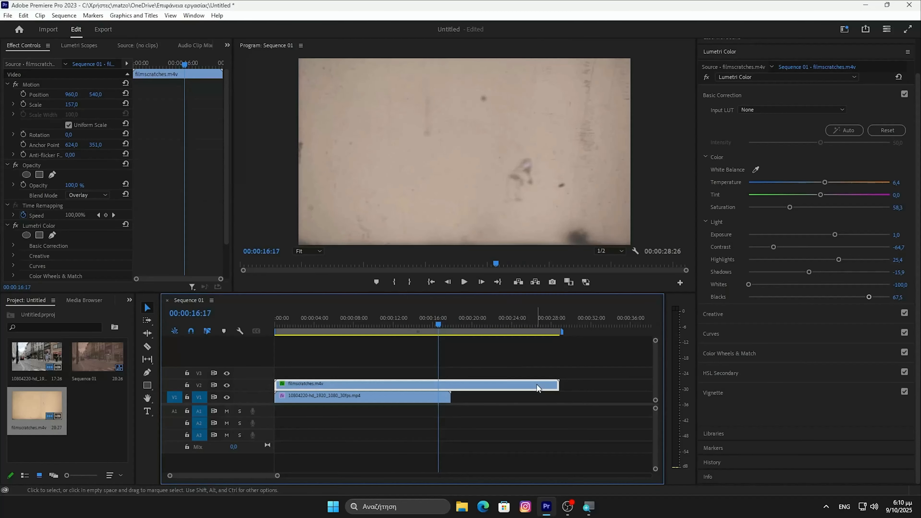
pyautogui.moveTo(559, 385); pyautogui.dragTo(446, 381)
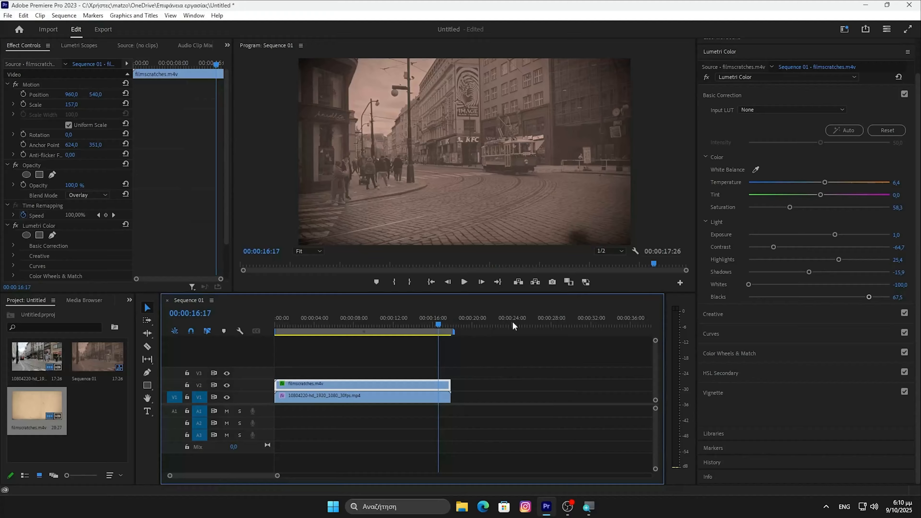
# Step: Set the filmscratches clip's Lumetri temperature to 1.0 and tint to 11.9
pyautogui.moveTo(822, 197); pyautogui.dragTo(827, 197)
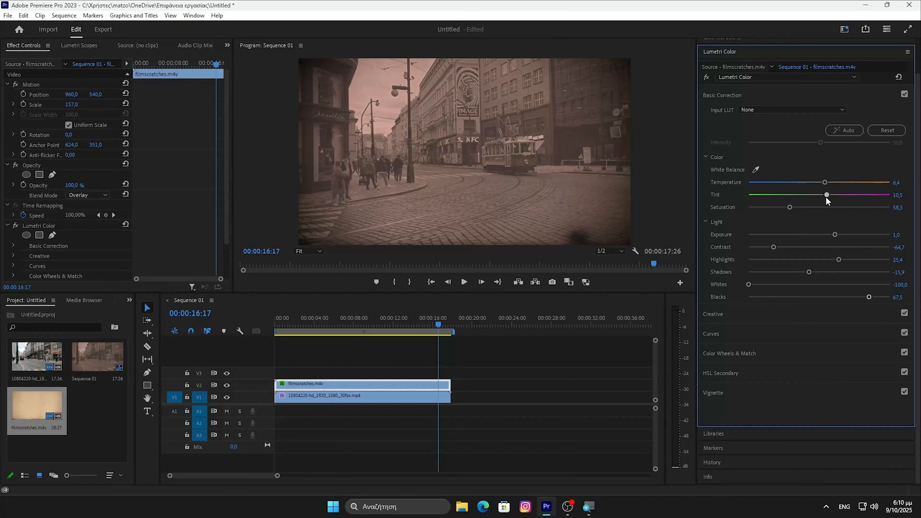
pyautogui.moveTo(826, 182)
pyautogui.mouseDown()
pyautogui.moveTo(801, 185)
pyautogui.moveTo(819, 189)
pyautogui.mouseUp()
pyautogui.moveTo(830, 196); pyautogui.dragTo(826, 196)
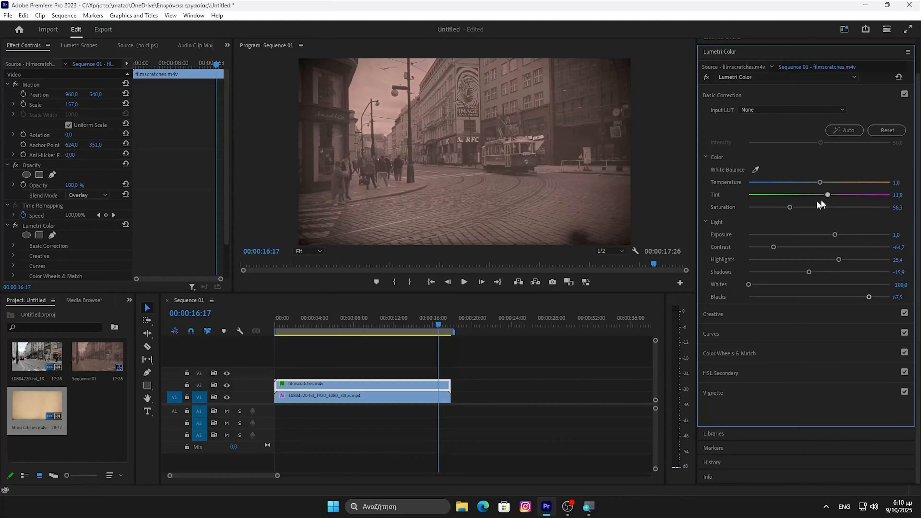